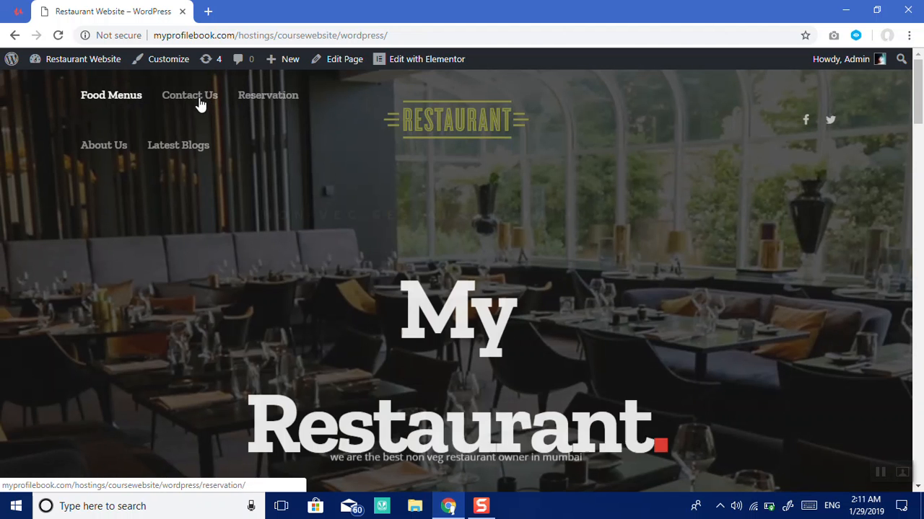
Step: Open the site's Contact Us page live, reloading it after the server error
left_click(199, 101)
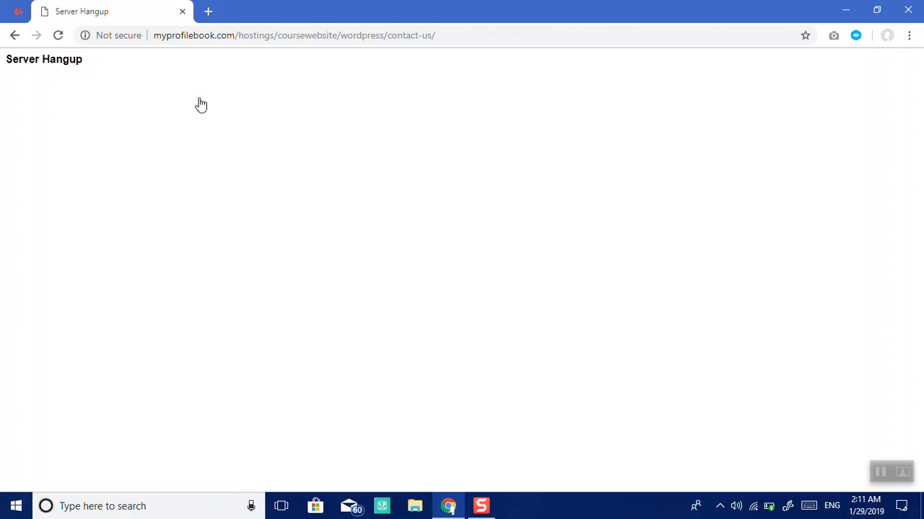
left_click(58, 43)
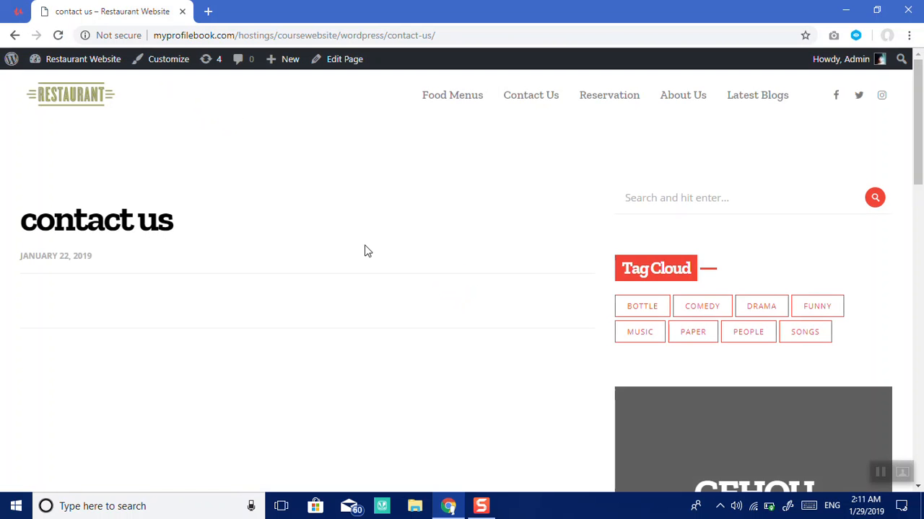
scroll(364, 251, "down", 4)
scroll(364, 251, "down", 8)
scroll(365, 251, "up", 12)
right_click(346, 67)
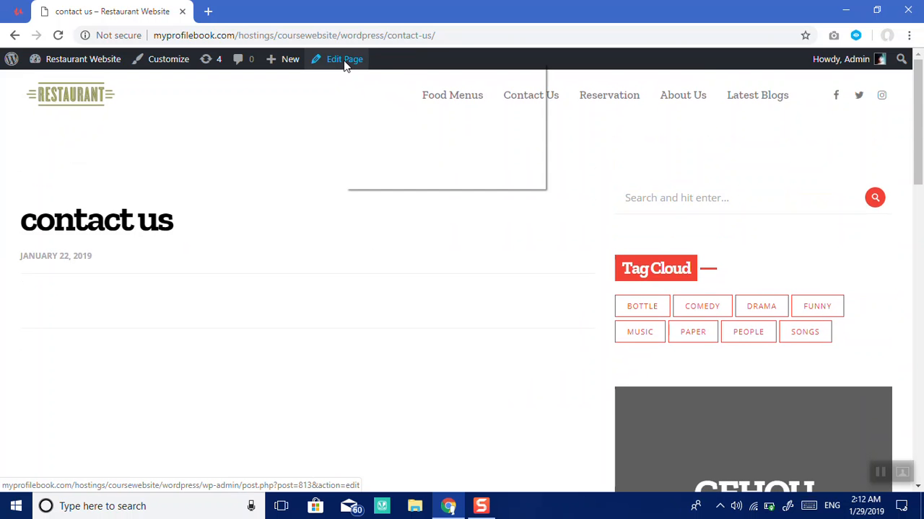
Step: Edit the contact us page and launch it in the Elementor builder
left_click(334, 62)
left_click(335, 62)
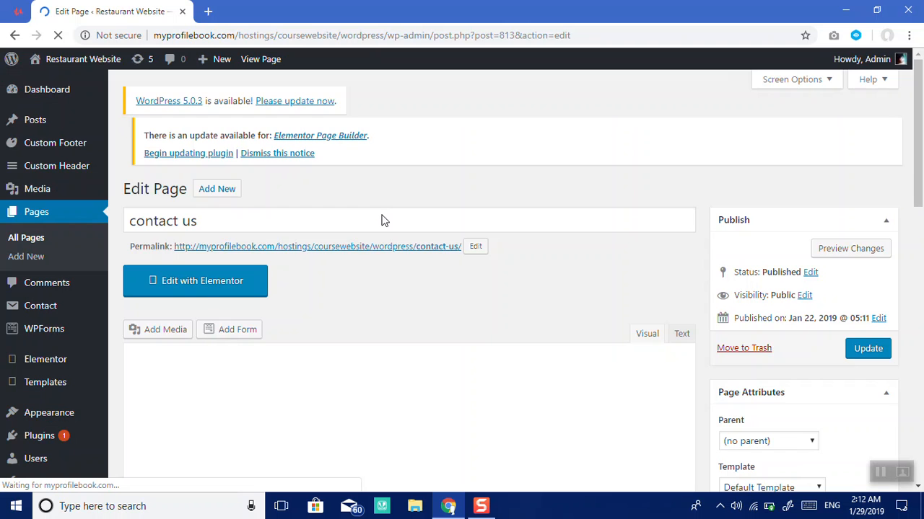
left_click(194, 292)
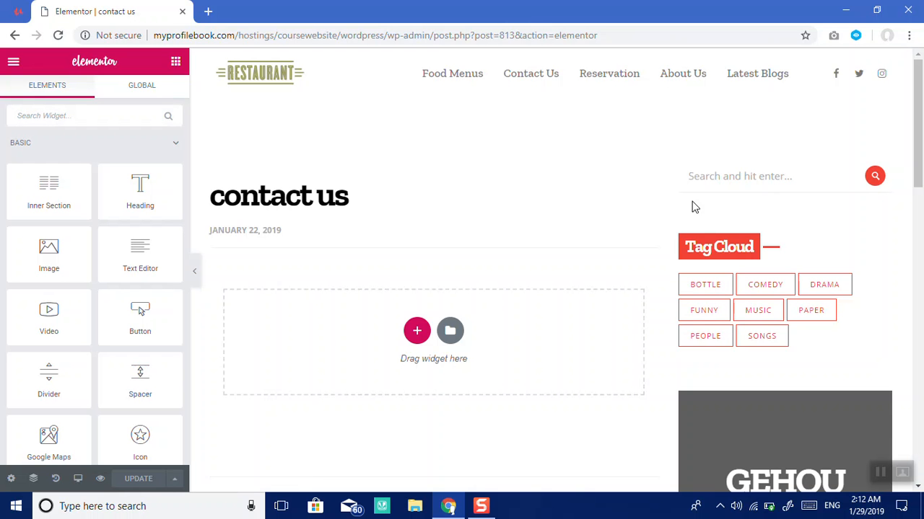
Step: Drag a Heading widget into the empty section below the contact us title
scroll(921, 149, "down", 10)
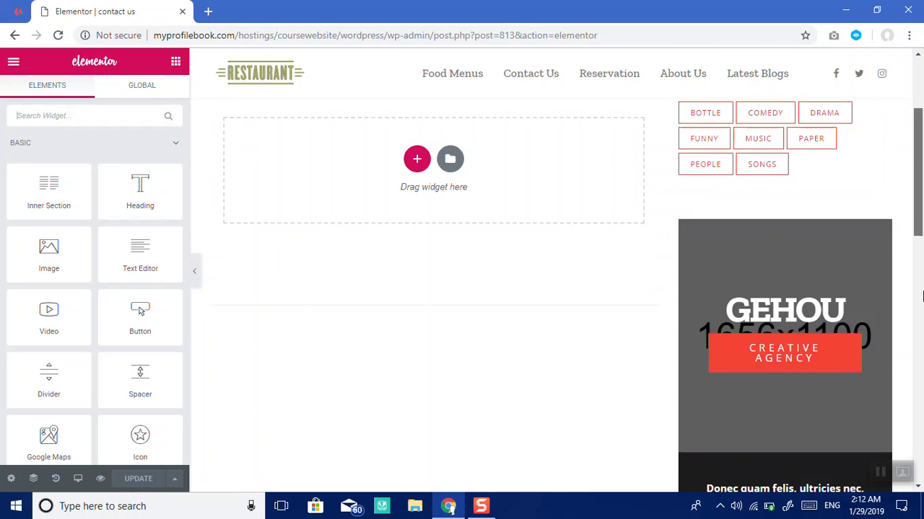
scroll(918, 208, "up", 10)
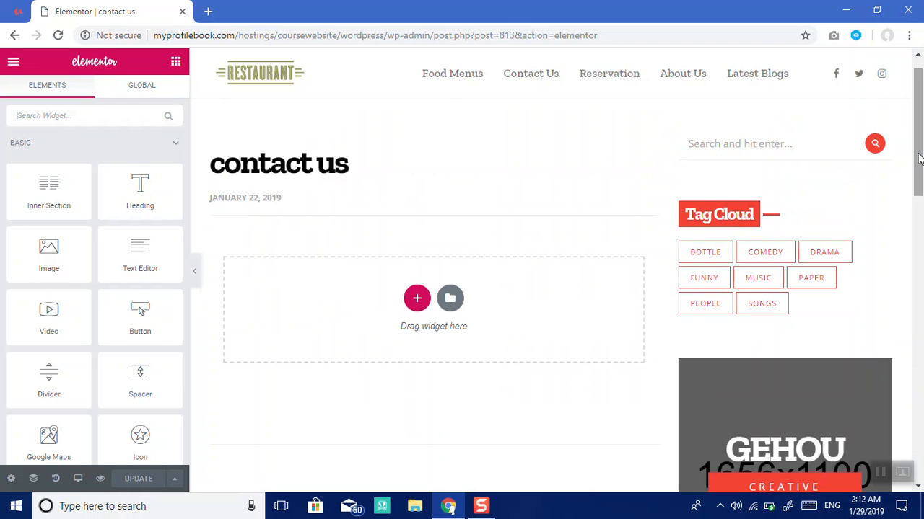
left_click_drag(919, 158, 893, 148)
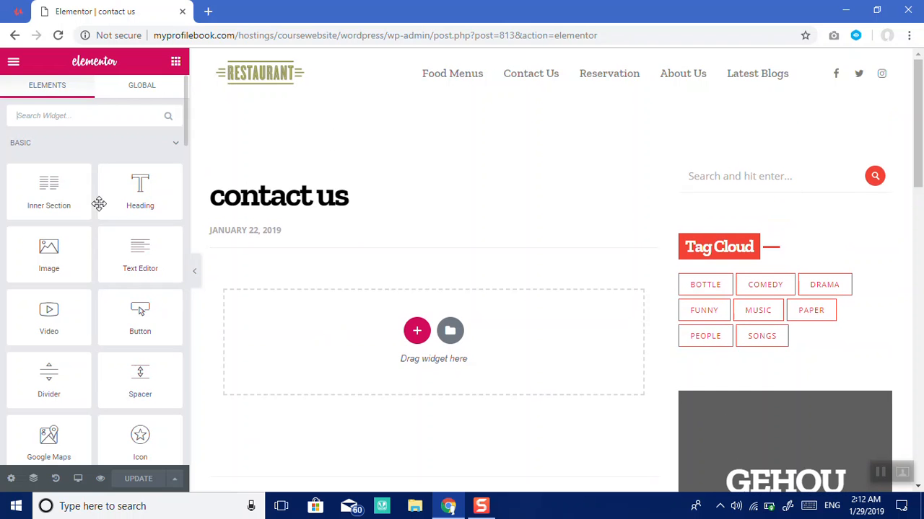
left_click_drag(131, 205, 393, 359)
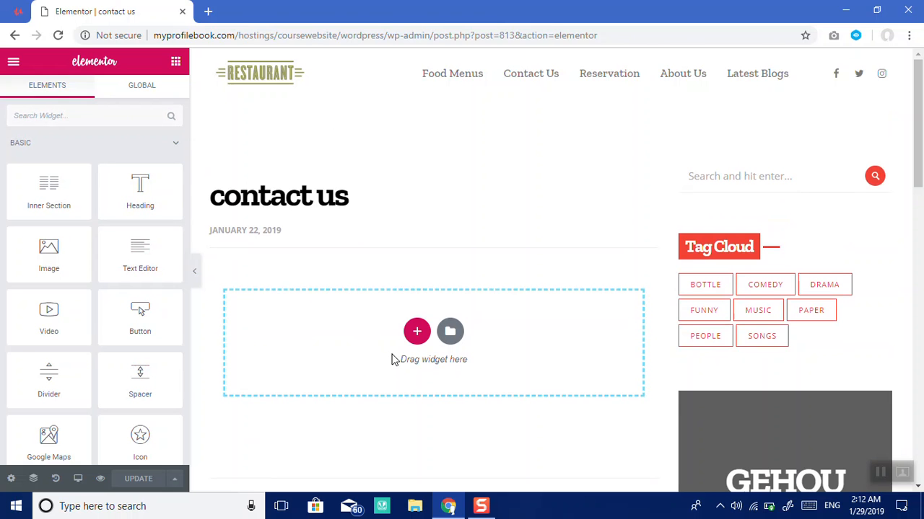
Step: Change the heading text to 'Thanks for Visiting', center it, and save with Update
left_click(132, 215)
key("ctrl+a")
type("T")
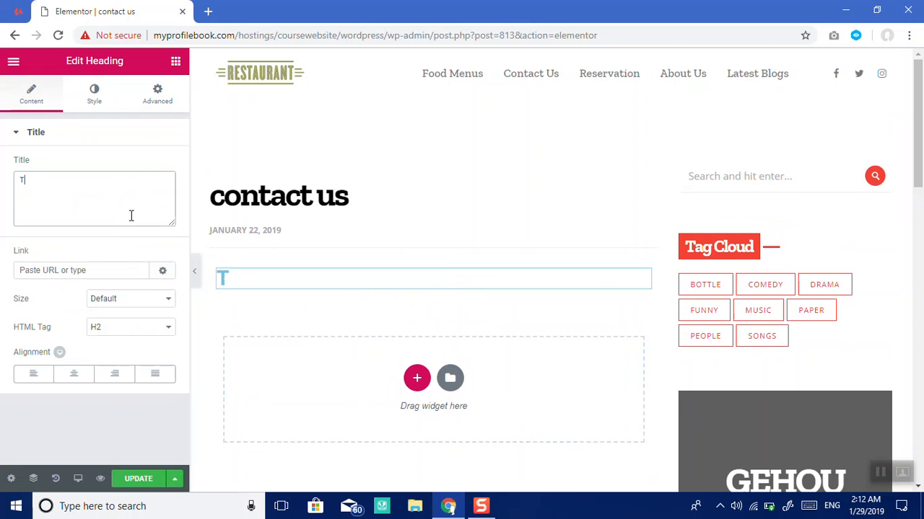
type("hanks f")
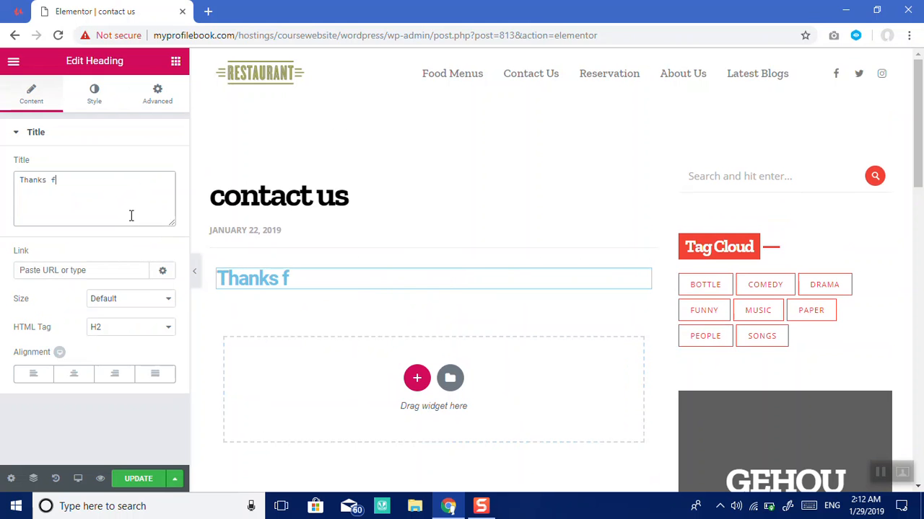
type("or Visiting")
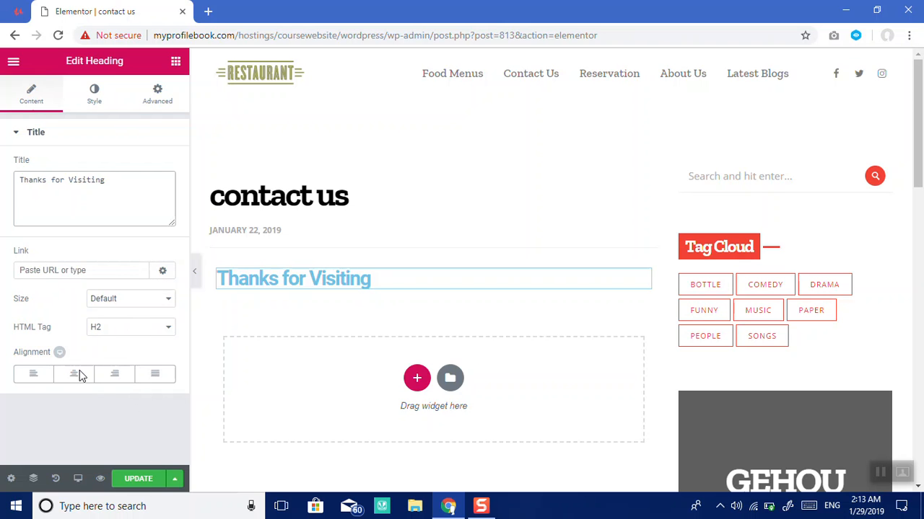
left_click(76, 375)
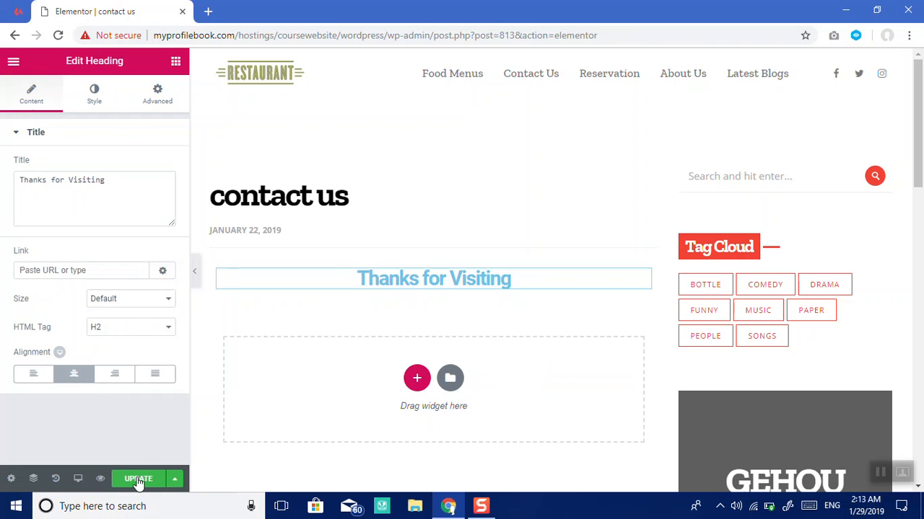
left_click(137, 481)
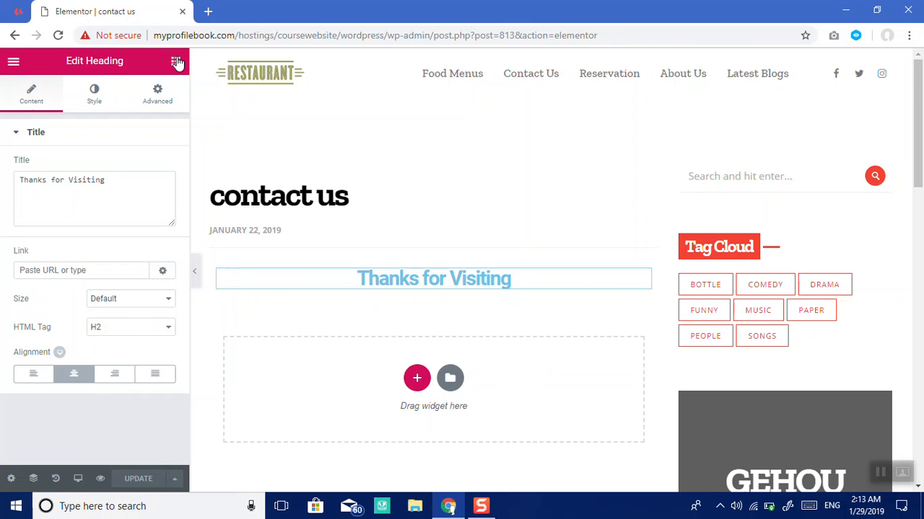
left_click(176, 62)
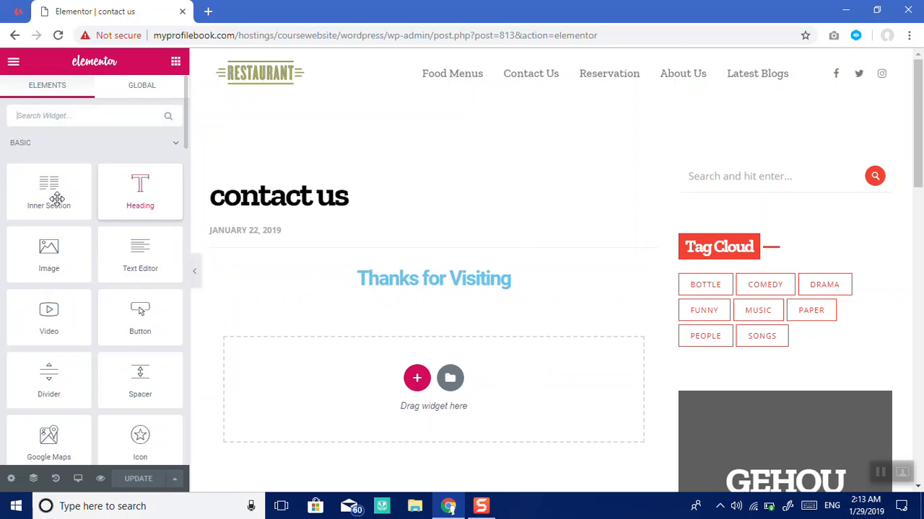
Step: Add a Text Editor block under the heading with an 'Address :' line ending in Canada and the postal code
left_click_drag(137, 259, 327, 390)
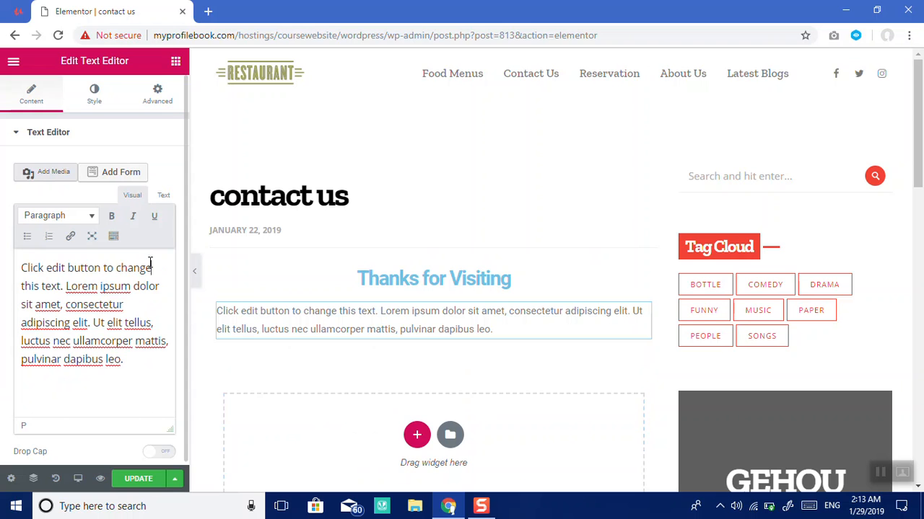
key("ctrl+a")
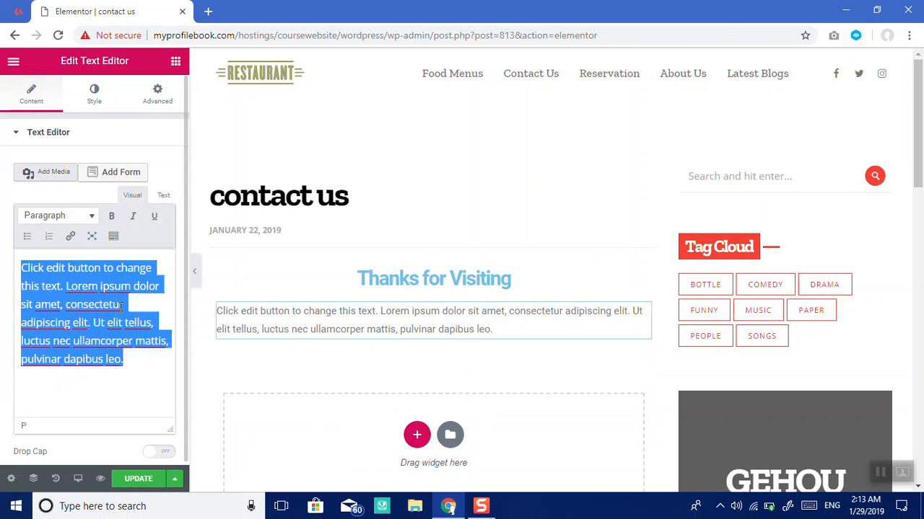
type("Ad")
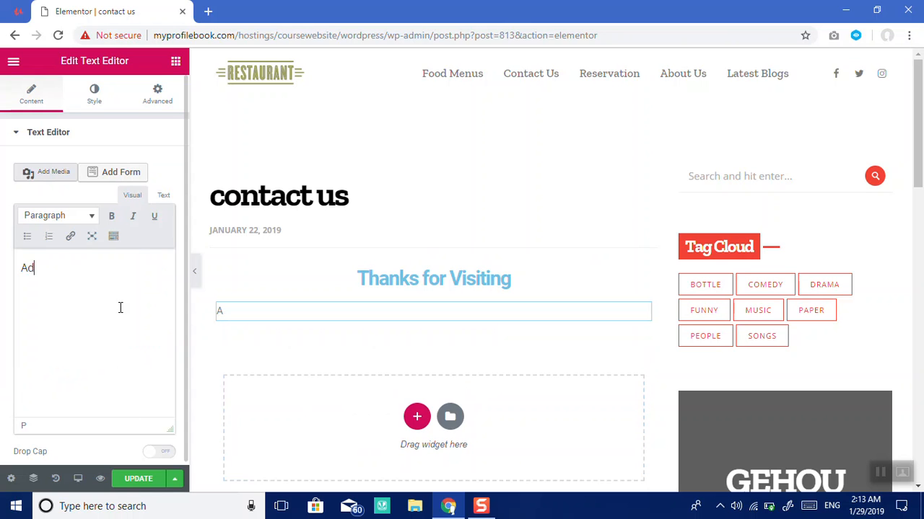
type("dreess")
key("BackSpace")
type("ss : My")
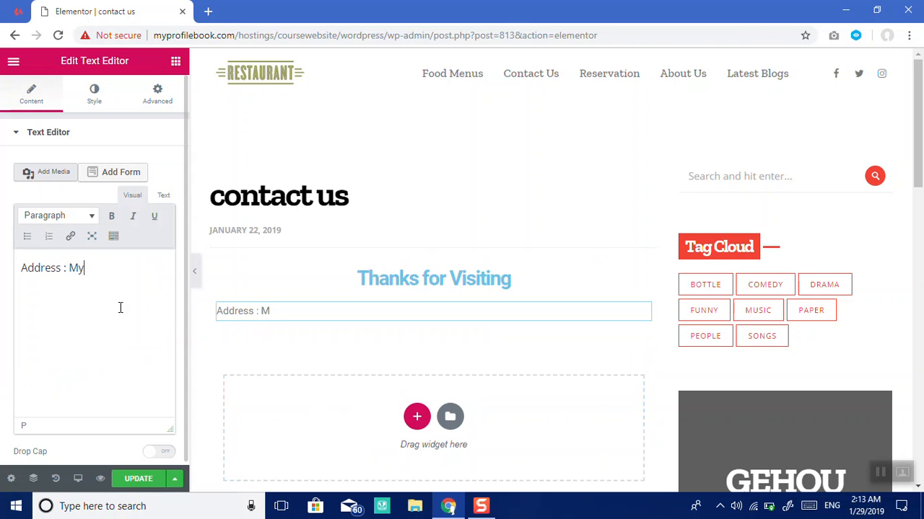
type(" address, Stare")
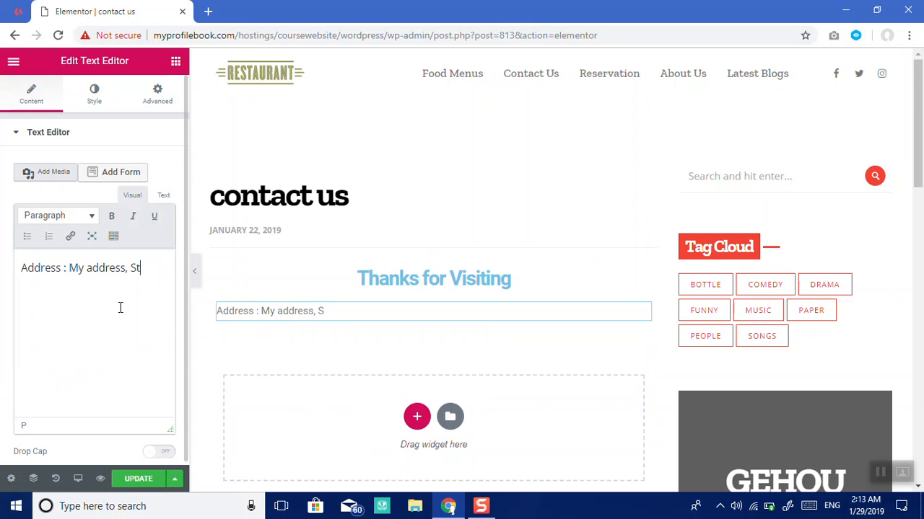
key("BackSpace")
key("BackSpace")
type("te, Canvda")
key("BackSpace")
key("BackSpace")
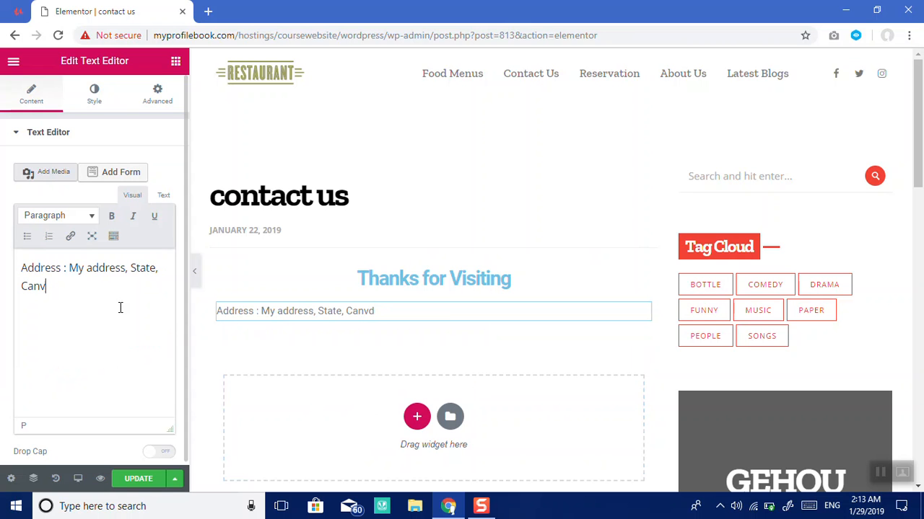
type("ada, 410206")
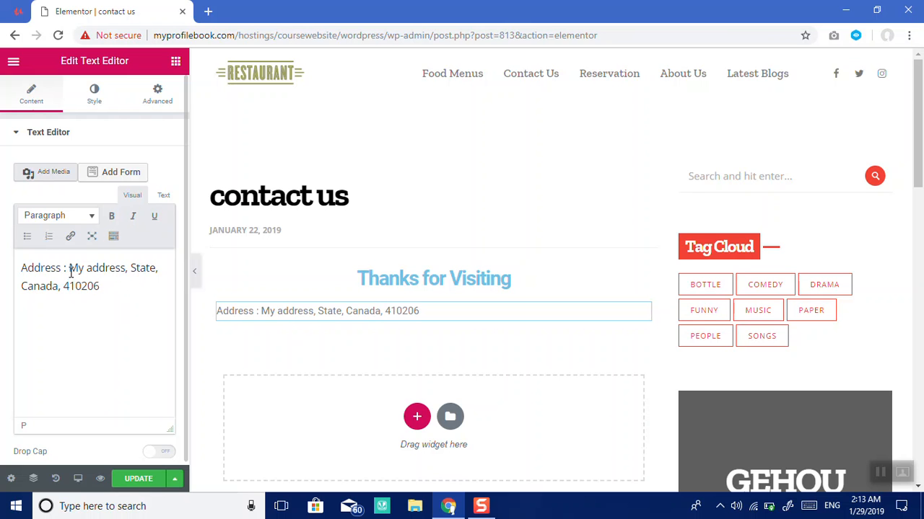
Step: Make the address value bold and start a new paragraph below it
left_click_drag(70, 267, 109, 287)
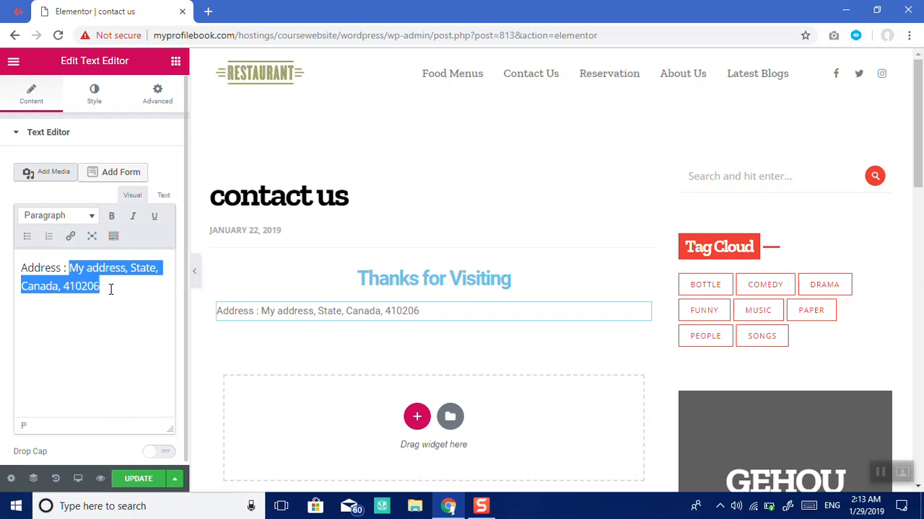
left_click(111, 216)
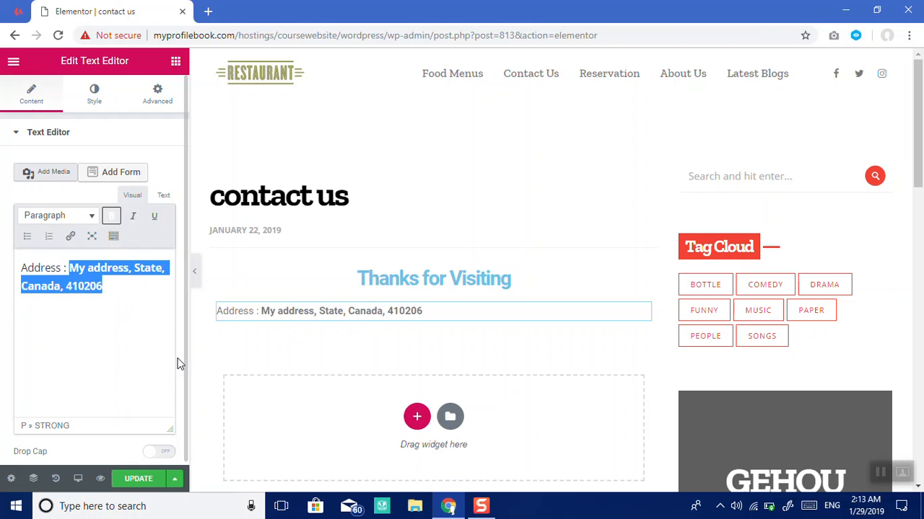
left_click(140, 291)
key("Return")
Step: Add a 'Mobile number :' line with the phone number prefixed by +91, in bold
type("Mobile numbe")
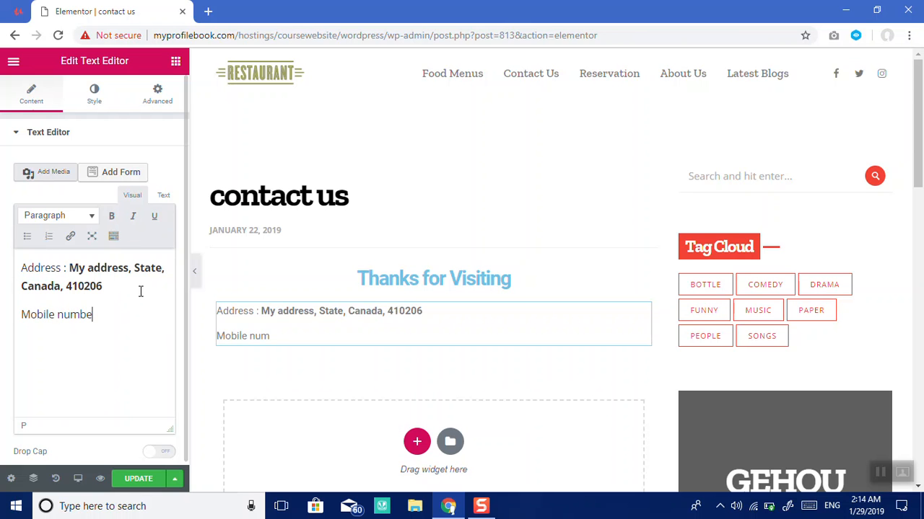
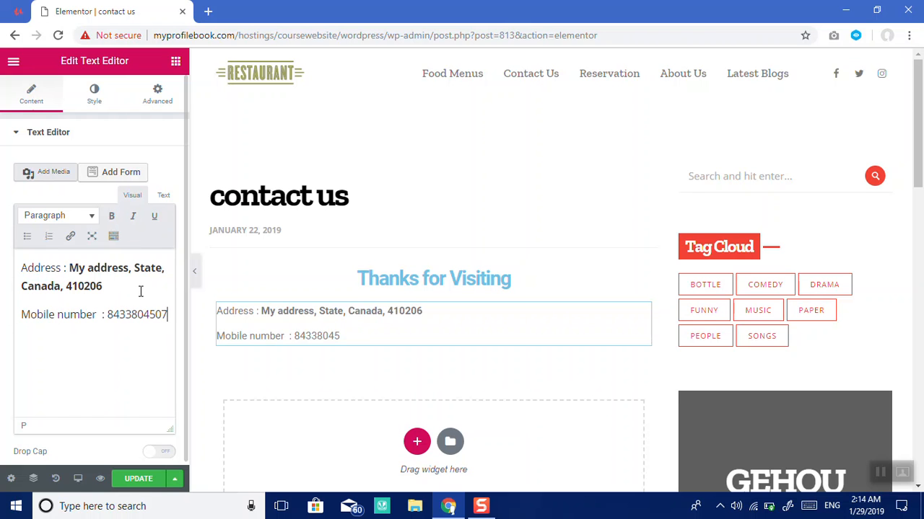
key("shift+Left")
key("shift+Left")
key("shift+Left")
key("shift+Left")
key("shift+Left")
key("shift+Left")
key("shift+Left")
key("shift+Left")
key("shift+Left")
key("shift+Left")
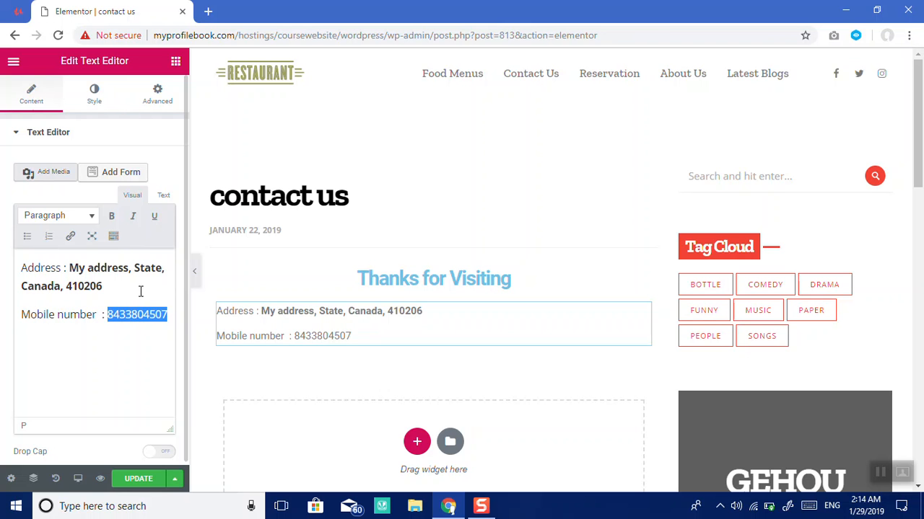
key("Left")
type("+91")
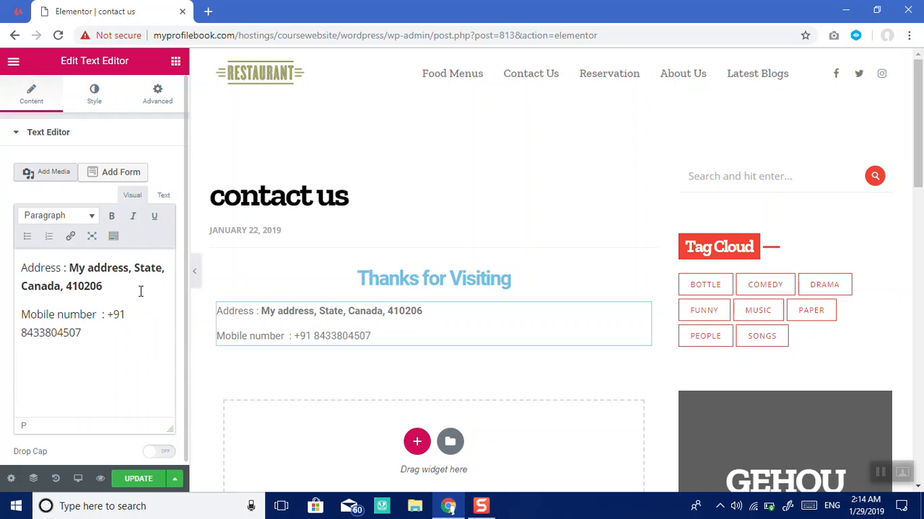
key("Right")
key("Right")
key("Right")
key("shift+Left")
key("shift+Left")
key("shift+Left")
key("shift+Left")
key("shift+Left")
key("shift+Left")
key("shift+Left")
key("shift+Left")
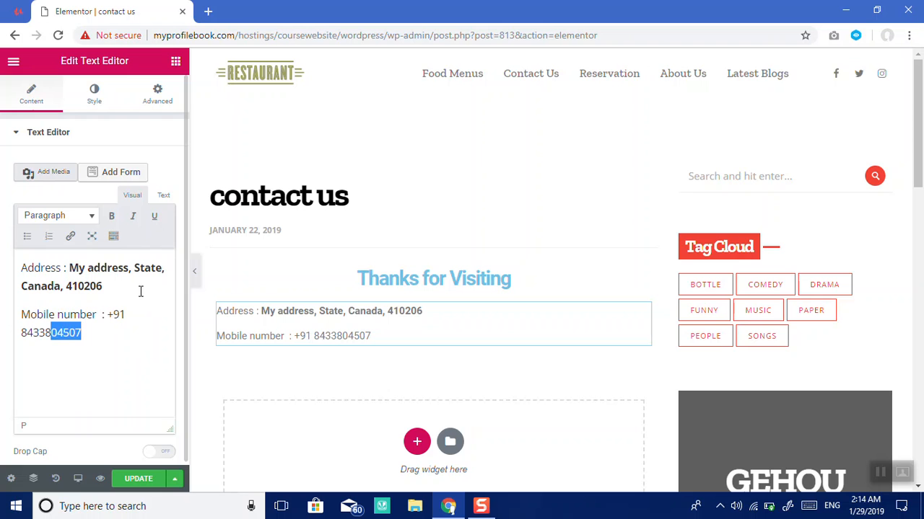
key("shift+Left")
key("shift+Left")
key("shift+Left")
key("shift+Left")
key("shift+Left")
key("shift+Left")
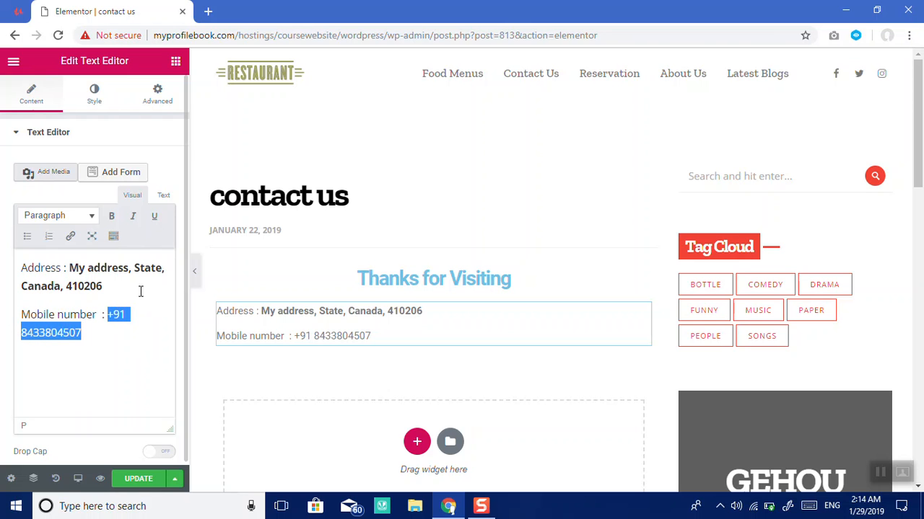
left_click(114, 216)
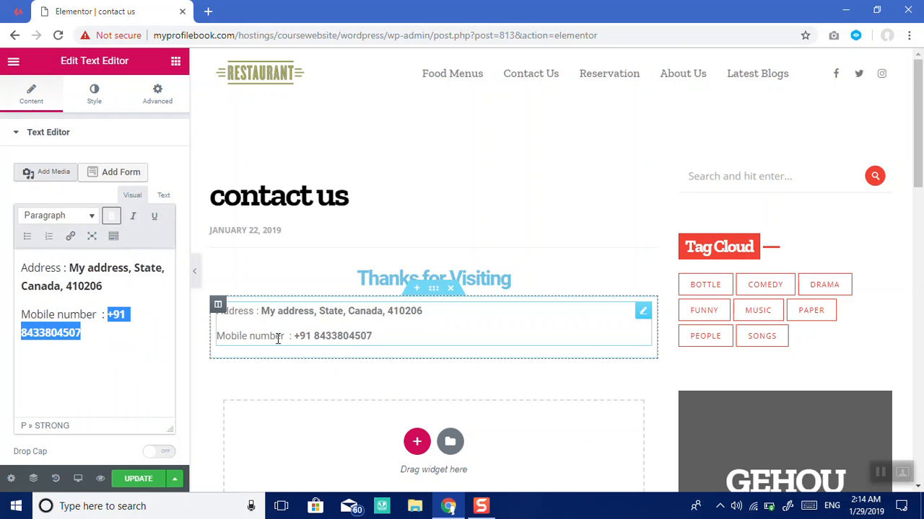
Step: Turn the bold phone number into a tel: link
left_click(69, 238)
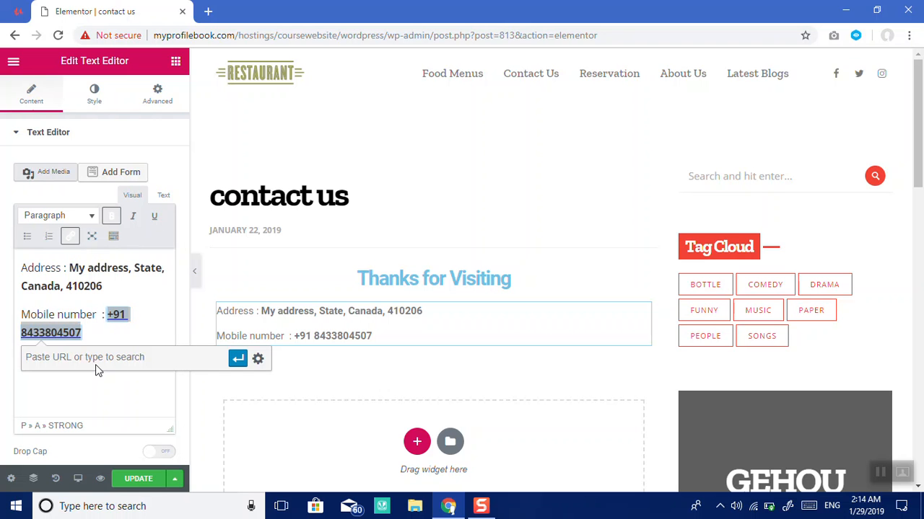
type("tel:")
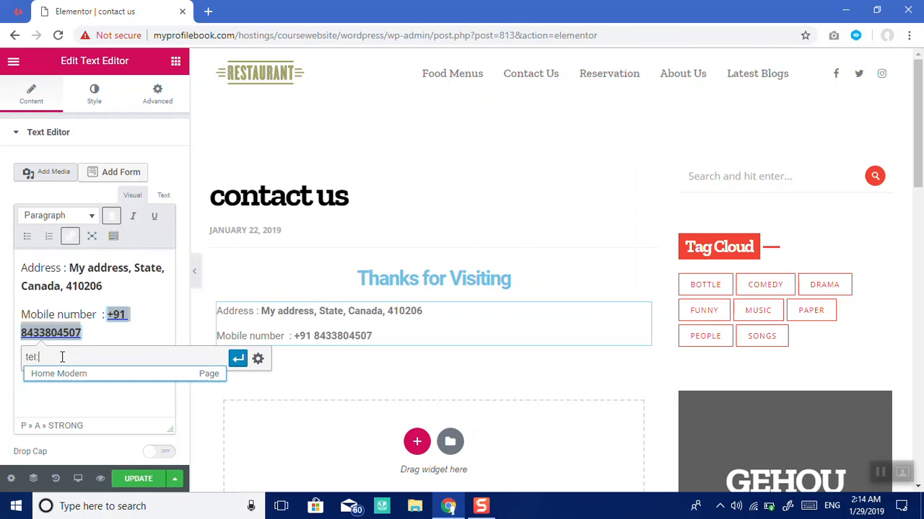
left_click(238, 359)
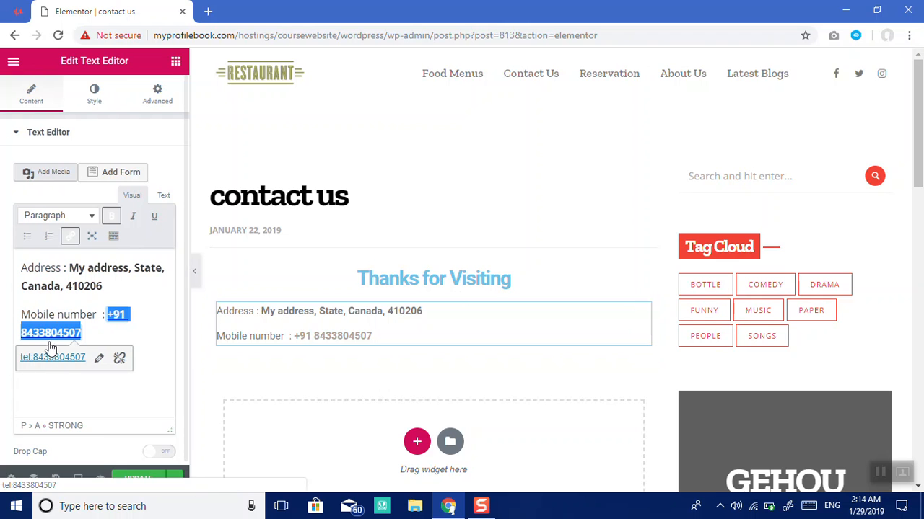
left_click(120, 284)
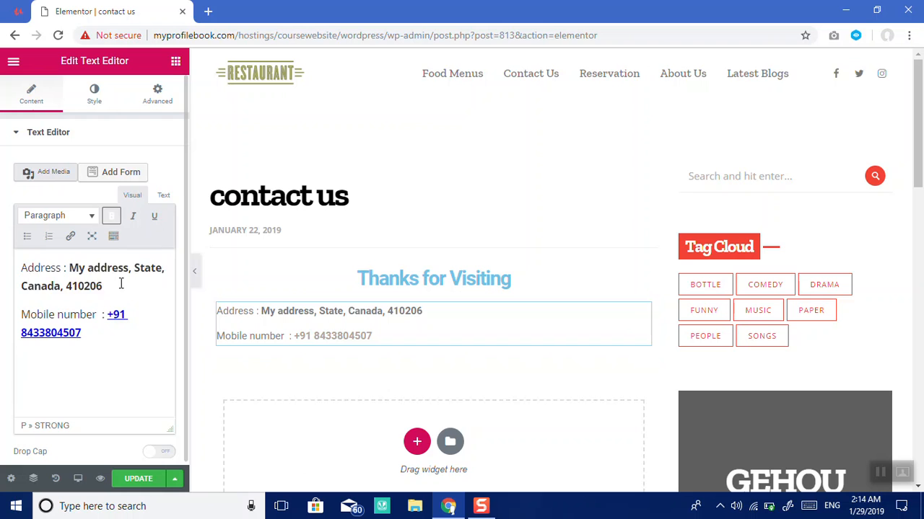
Step: Start a new paragraph below the Mobile number line
triple_click(121, 283)
key("shift+Right")
key("shift+Right")
key("shift+Right")
key("shift+Right")
key("shift+Right")
key("shift+Right")
key("shift+Right")
key("shift+Right")
key("shift+Right")
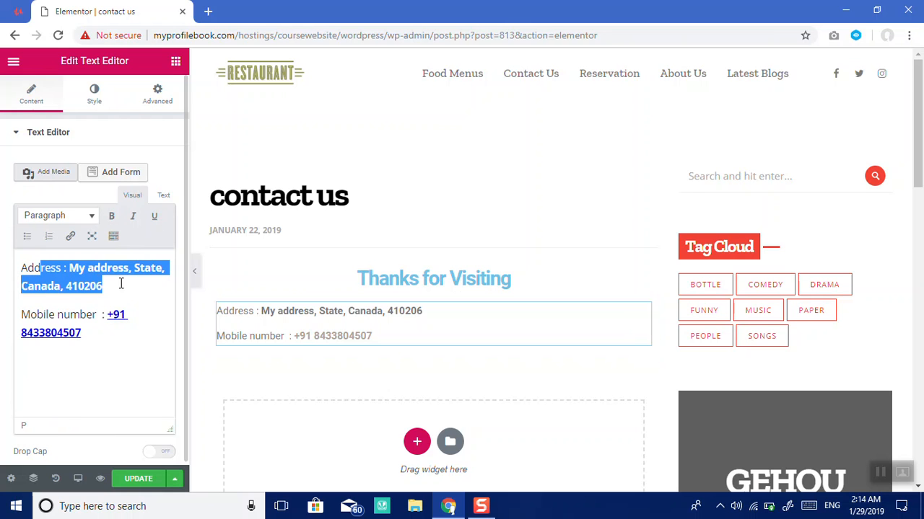
key("Down")
key("Down")
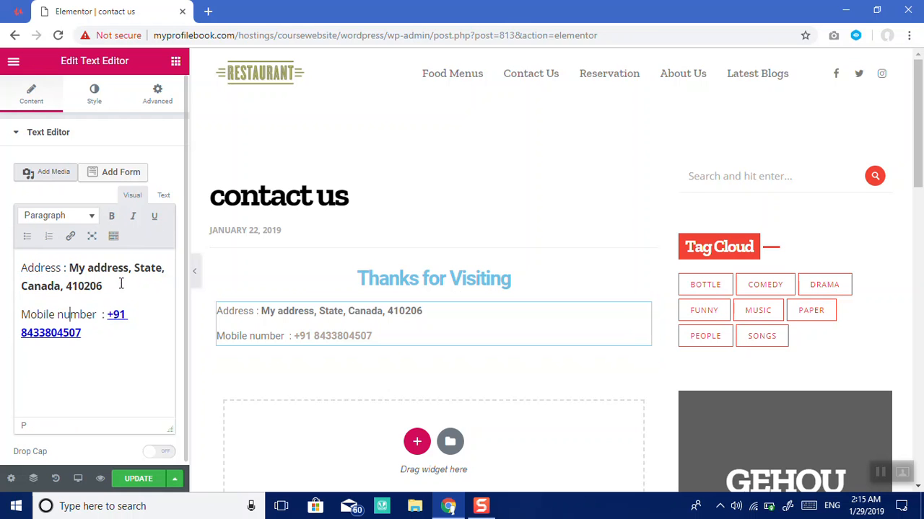
key("Right")
key("Down")
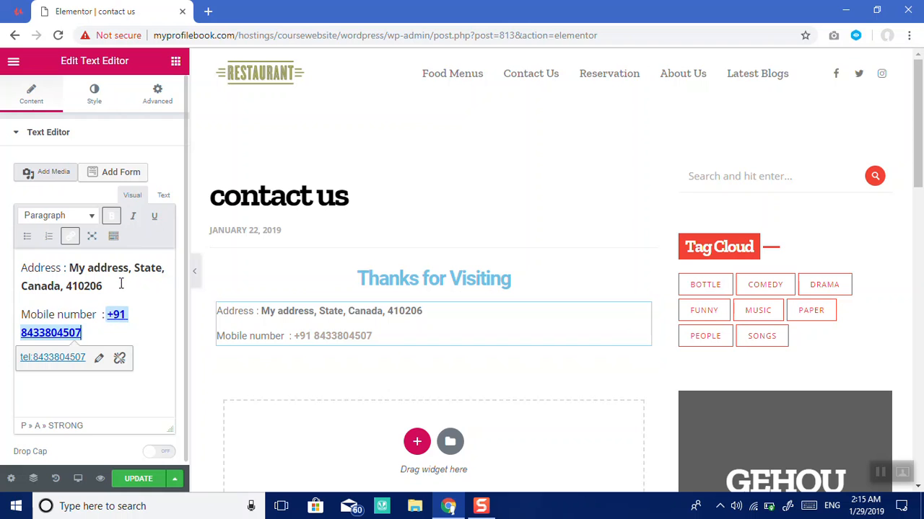
key("Return")
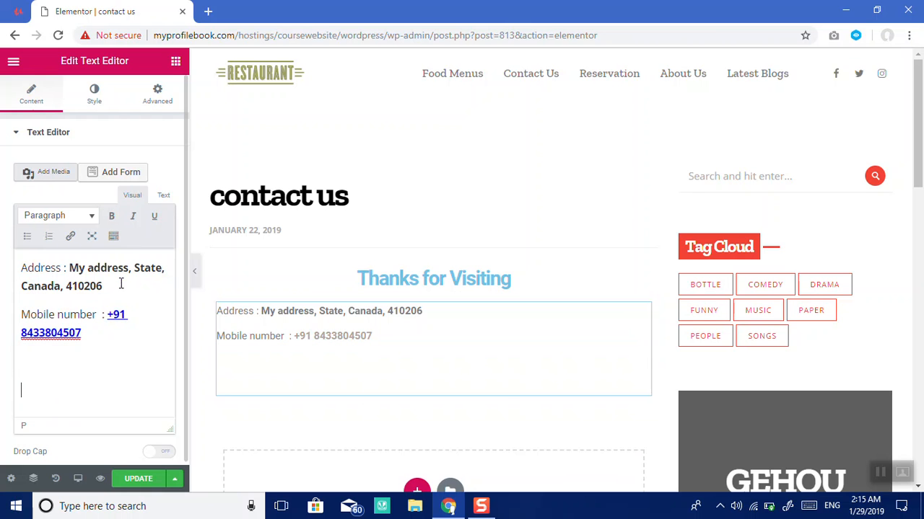
Step: Type an 'Email id :' line with the contact's e-mail address and select the address
type("Email")
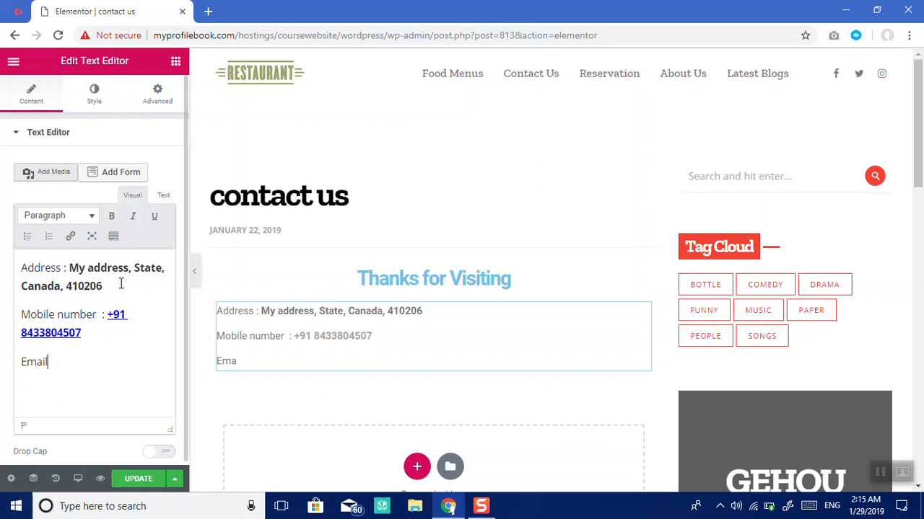
type("Adrreee")
key("BackSpace")
key("BackSpace")
key("BackSpace")
type("dress :")
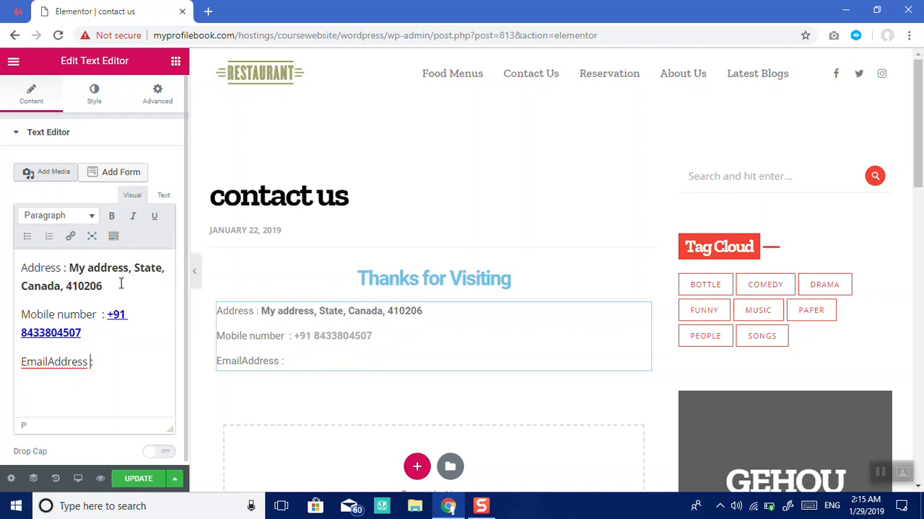
key("BackSpace")
key("BackSpace")
key("BackSpace")
key("BackSpace")
key("BackSpace")
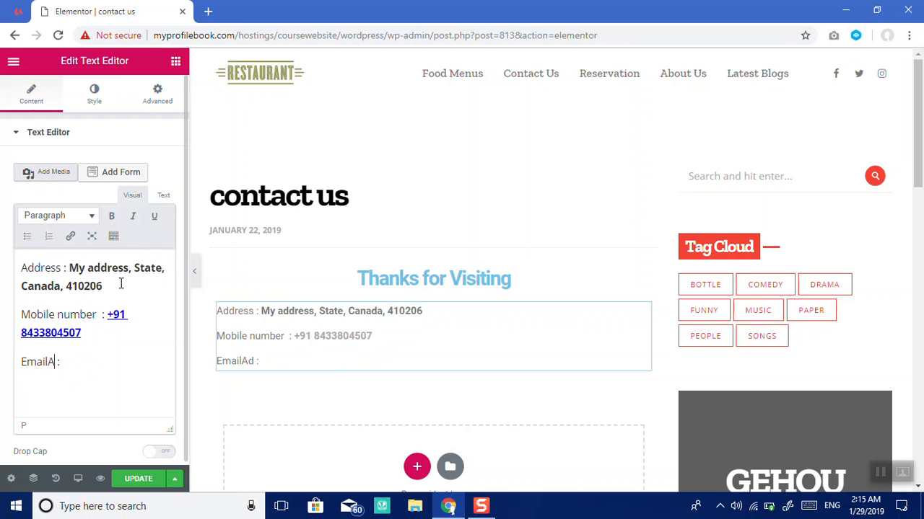
key("BackSpace")
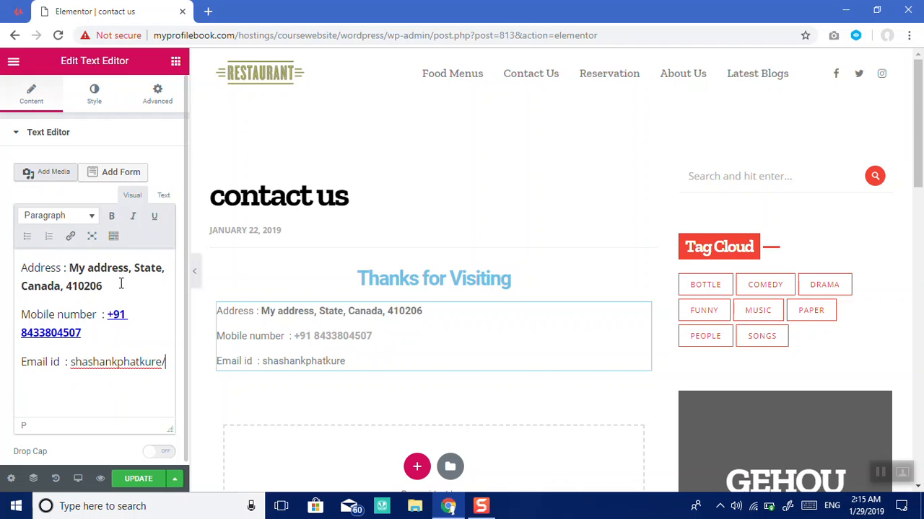
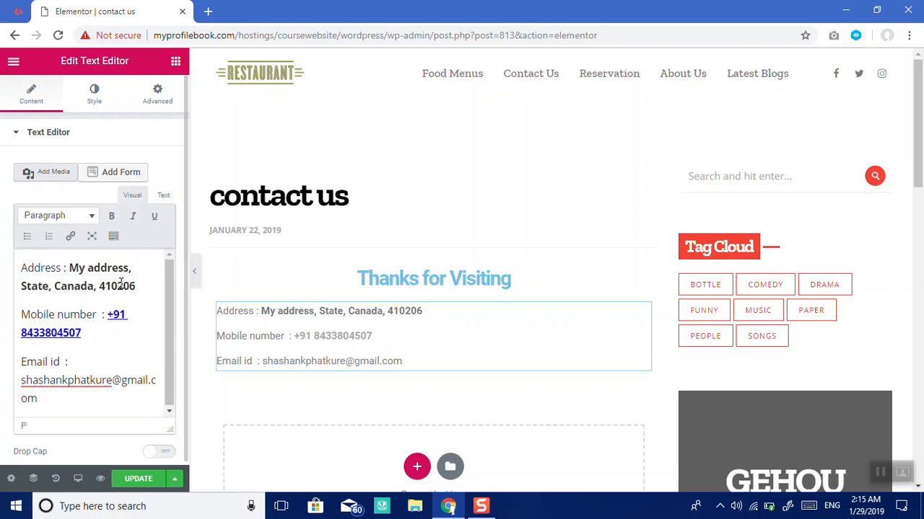
key("shift+Left")
key("shift+Left")
key("shift+Left")
key("shift+Left")
key("shift+Left")
key("shift+Left")
key("shift+Left")
key("shift+Left")
key("shift+Left")
key("shift+Left")
key("shift+Left")
key("shift+Left")
key("shift+Left")
key("shift+Left")
key("shift+Left")
key("shift+Left")
key("shift+Left")
key("shift+Left")
key("shift+Left")
key("shift+Left")
key("shift+Left")
key("shift+Left")
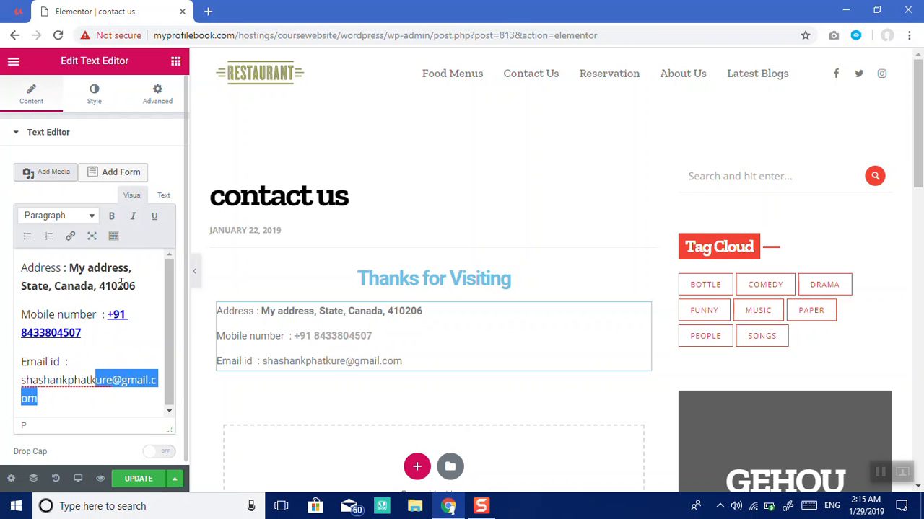
key("shift+Left")
key("shift+Left")
key("shift+Left")
key("shift+Left")
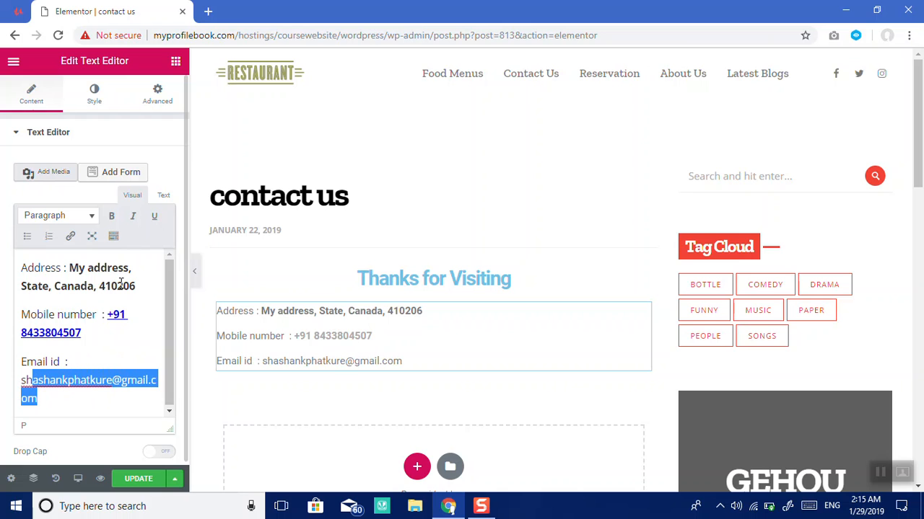
Step: Link the selected e-mail address as a mailto link
left_click(70, 236)
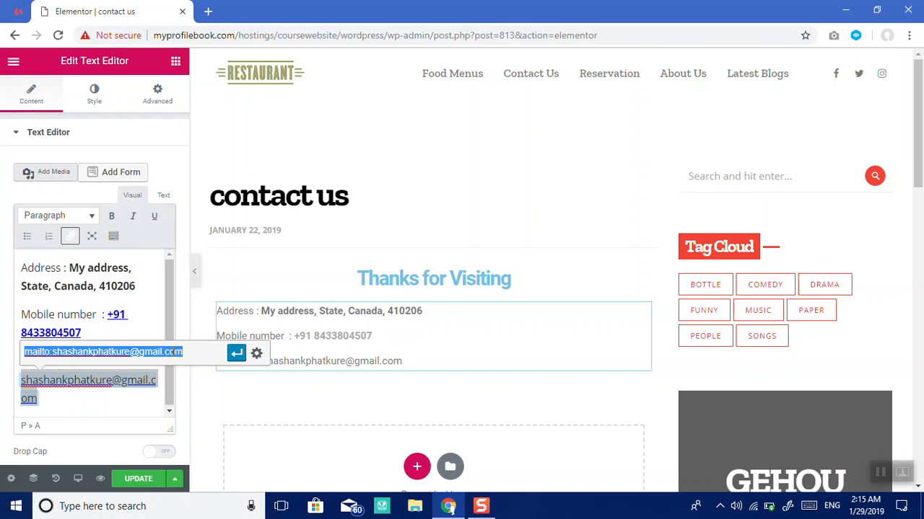
left_click(235, 355)
left_click(133, 401)
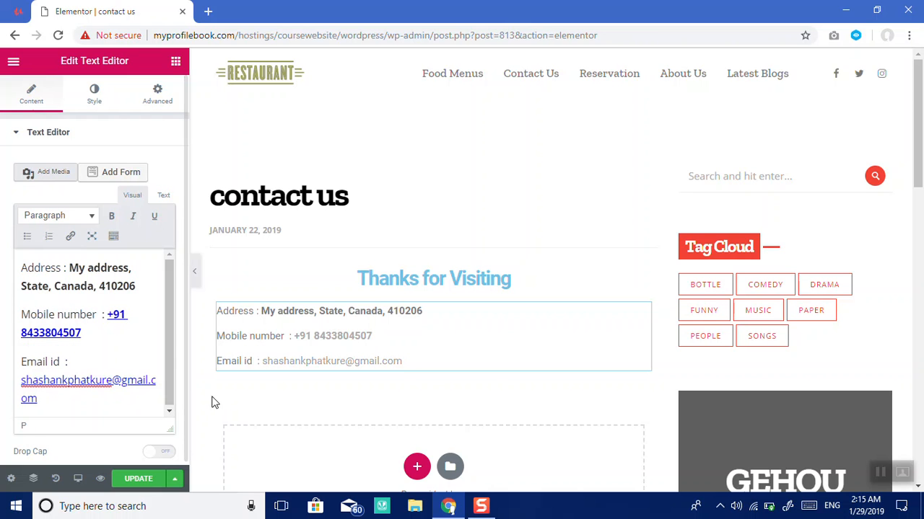
Step: Make the e-mail address bold and save the page with Update
key("shift+Up")
key("shift+Up")
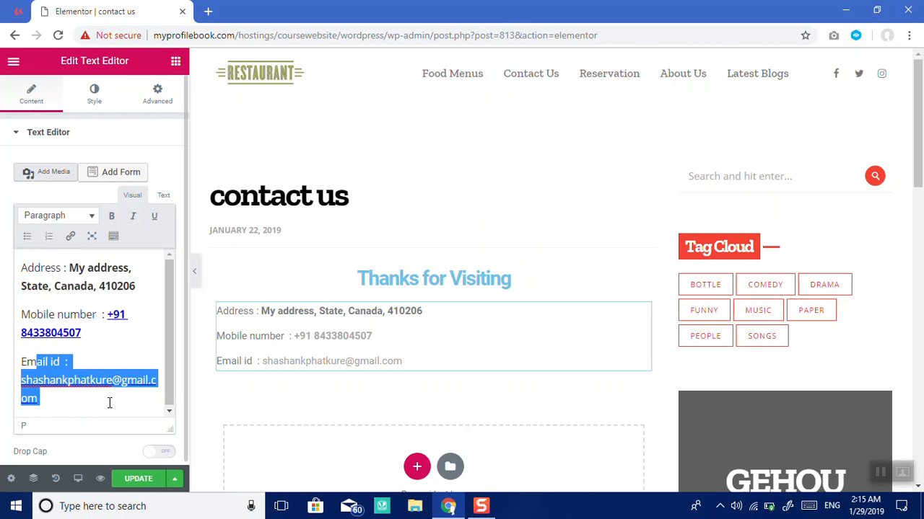
key("shift+Right")
key("shift+Down")
key("shift+Left")
key("shift+Left")
key("shift+Left")
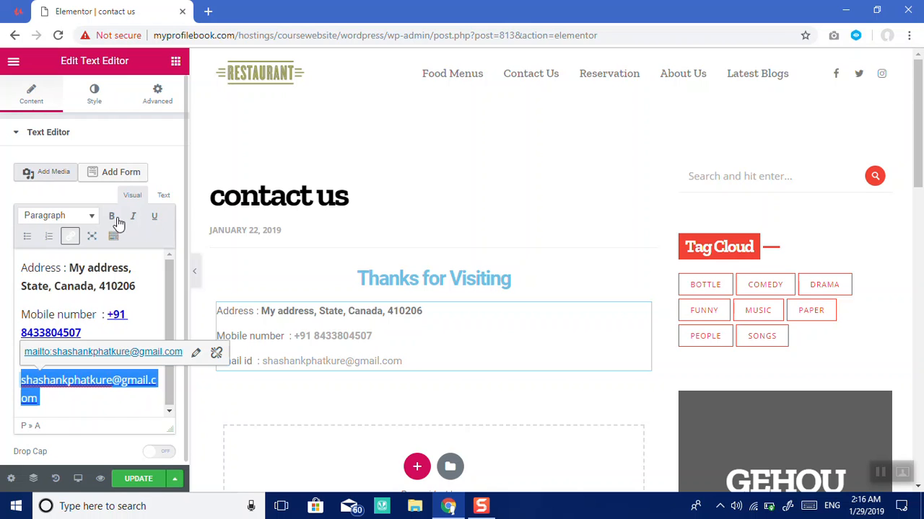
left_click(112, 216)
left_click(108, 406)
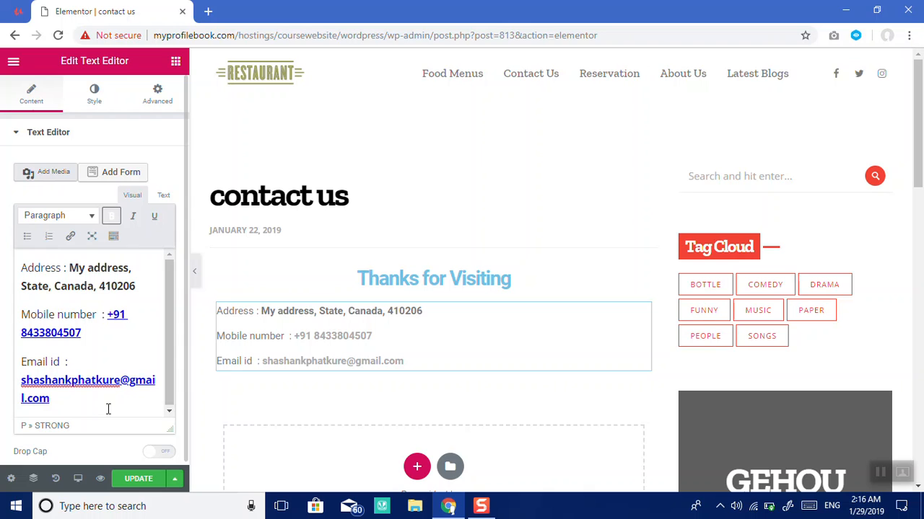
left_click(139, 481)
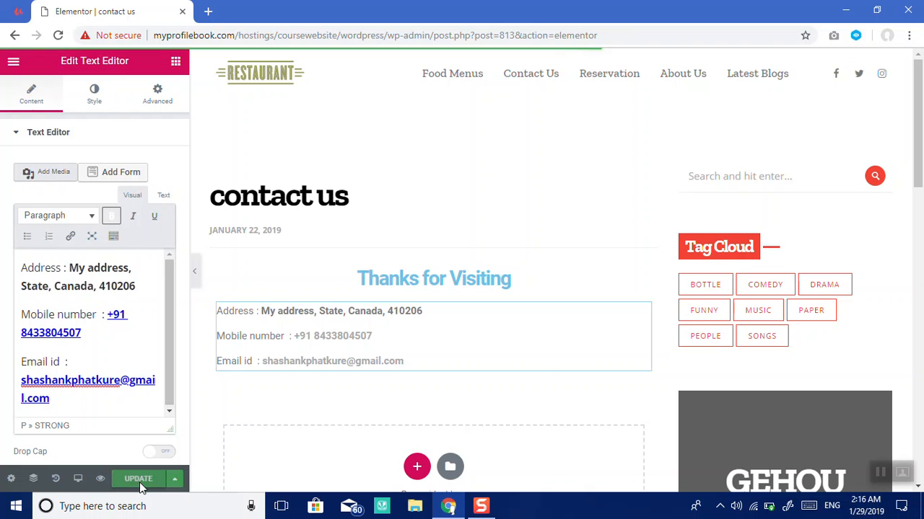
Step: Search the Elements panel for 'form' to list WPForms and Gehou Contact Form Shortcode
left_click(175, 63)
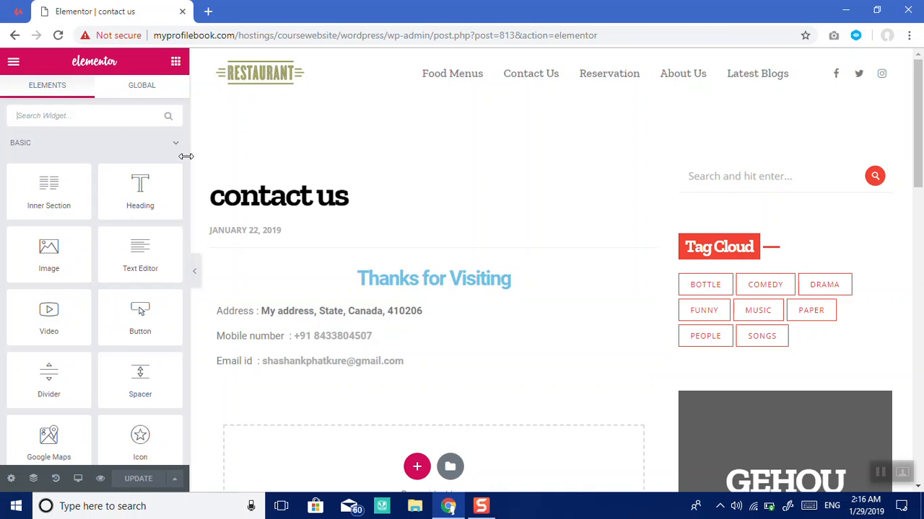
scroll(184, 146, "down", 1)
left_click_drag(184, 146, 184, 375)
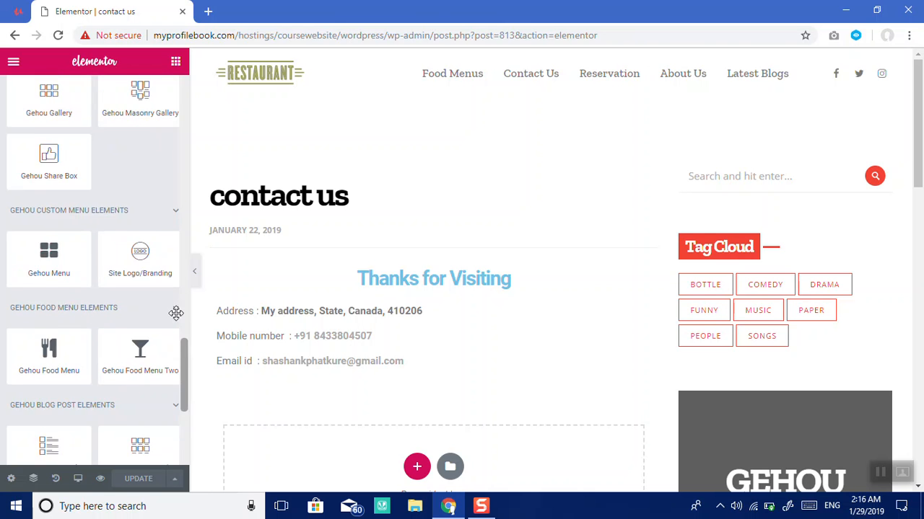
scroll(176, 312, "up", 10)
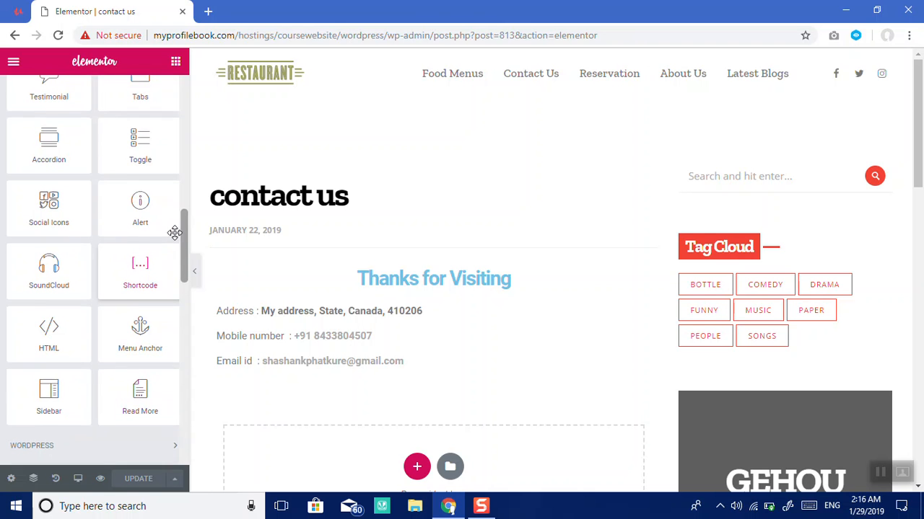
scroll(175, 233, "up", 10)
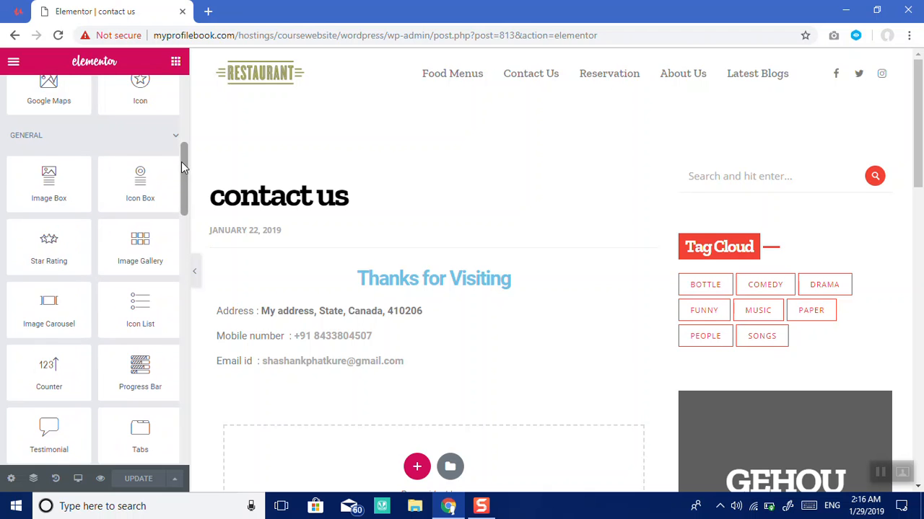
left_click_drag(181, 162, 180, 100)
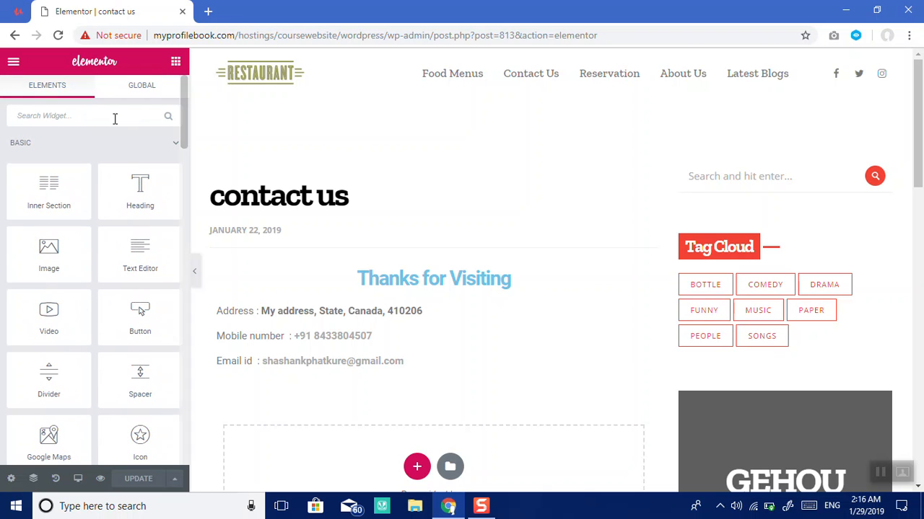
left_click(87, 114)
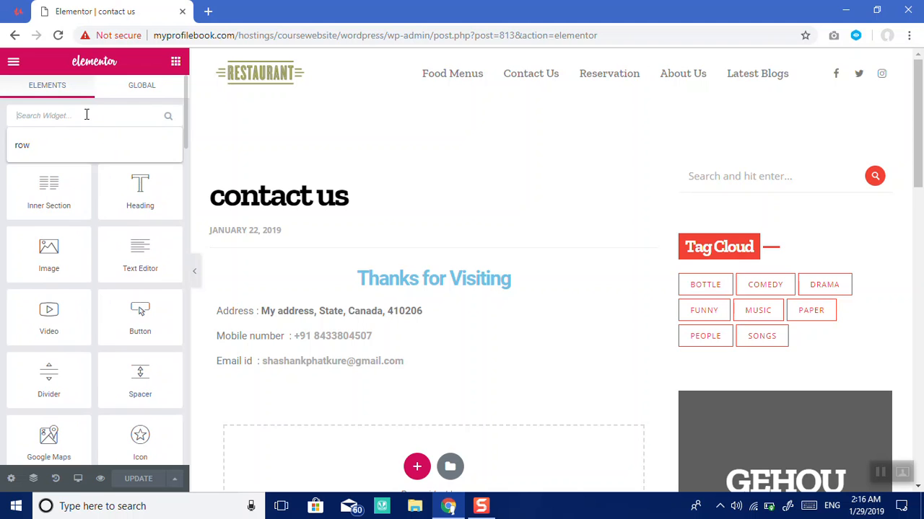
type("form")
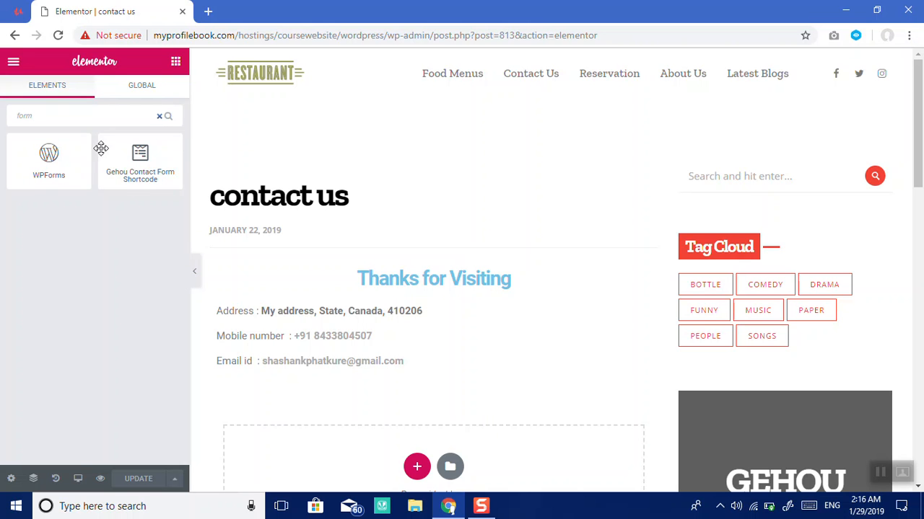
Step: Place a WPForms widget below the contact details and select the Contact Us form
left_click(48, 171)
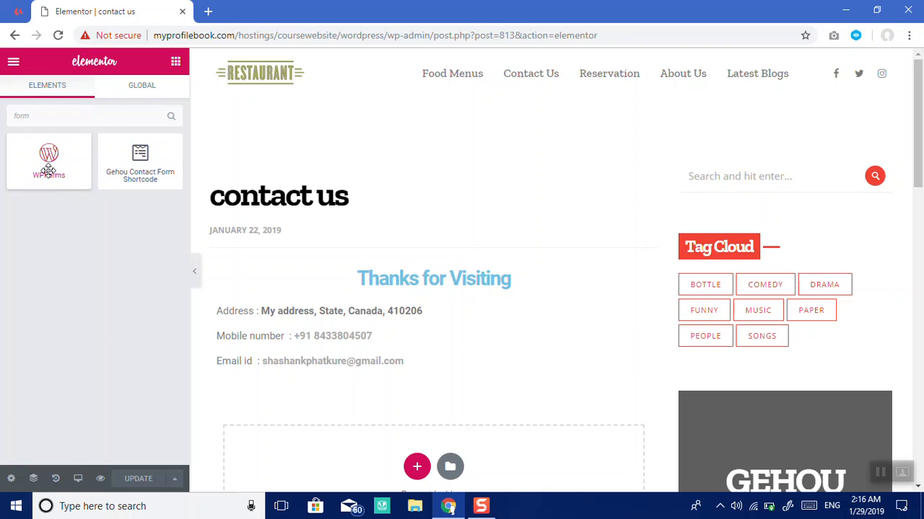
left_click_drag(48, 171, 355, 462)
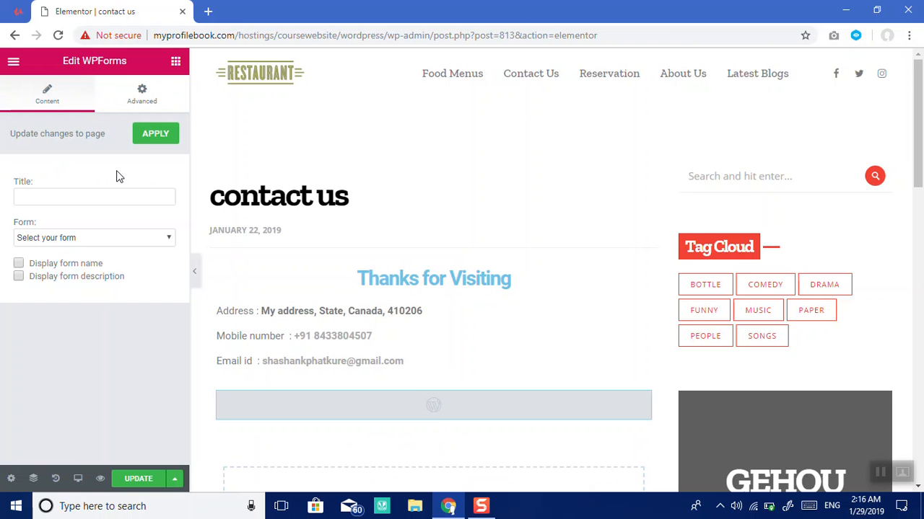
left_click(104, 248)
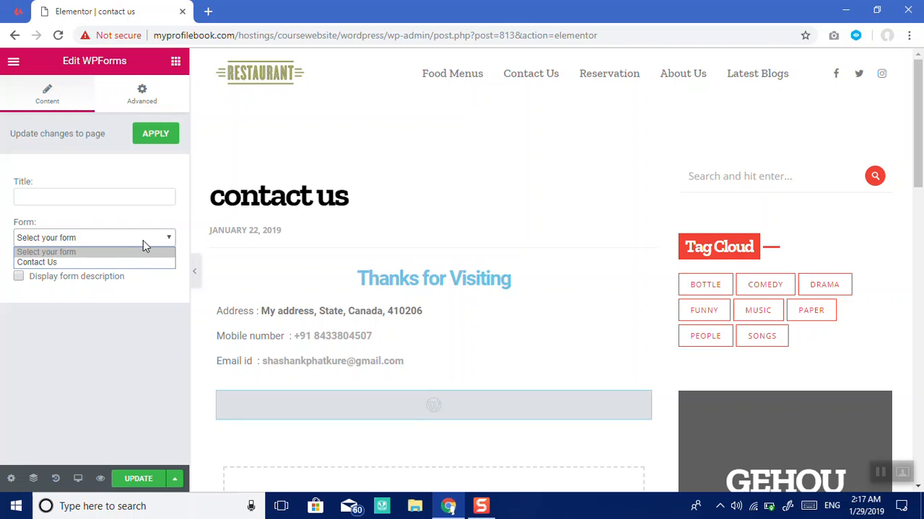
left_click(110, 262)
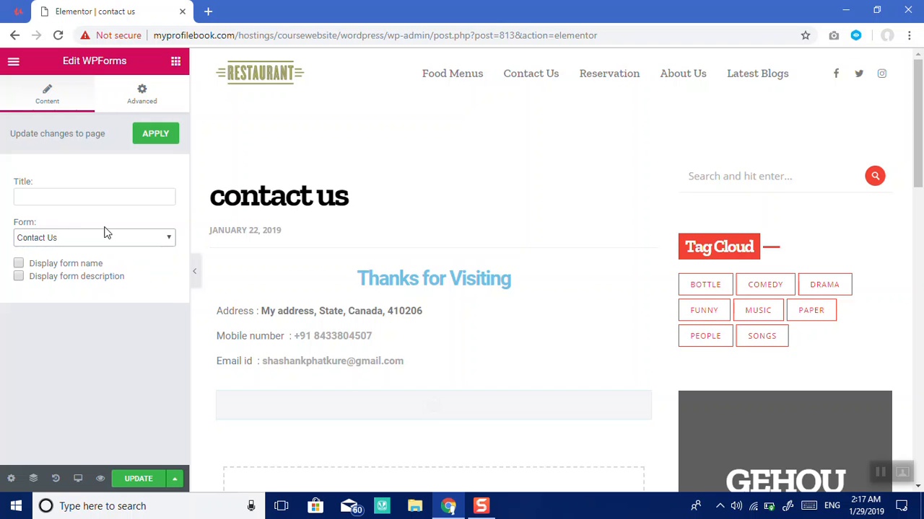
Step: Title the form widget 'Contact us' and enable Display form name
left_click(77, 198)
type("Contact us")
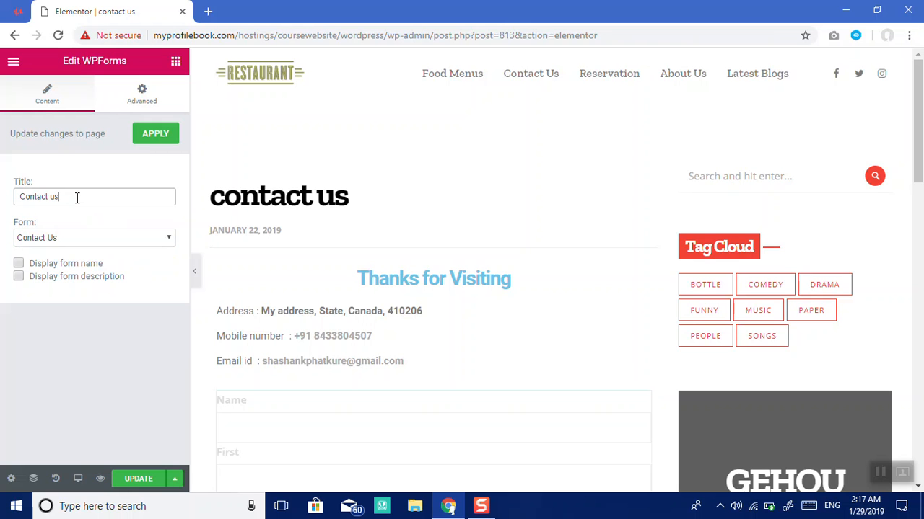
left_click(76, 265)
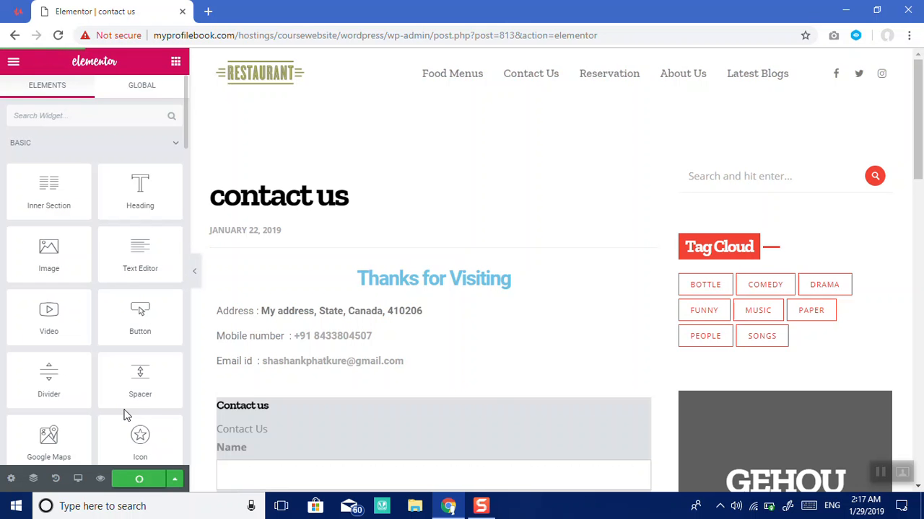
left_click_drag(916, 130, 921, 255)
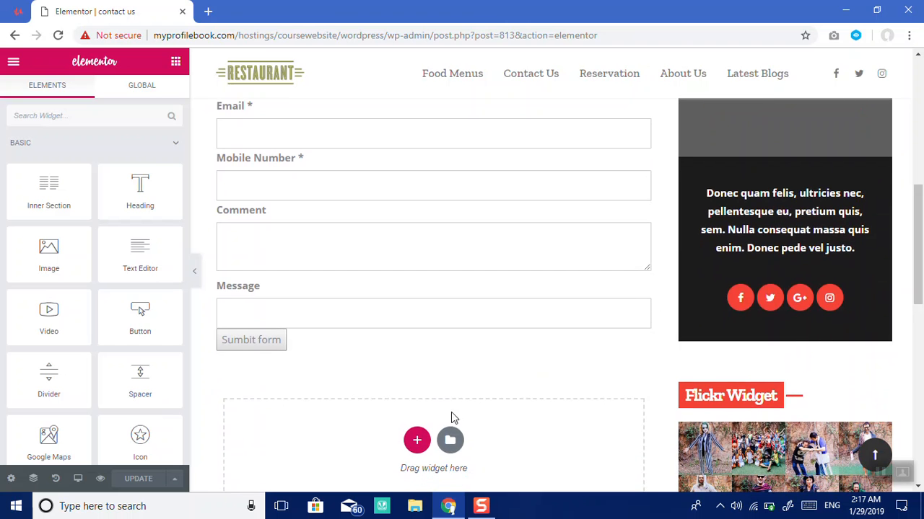